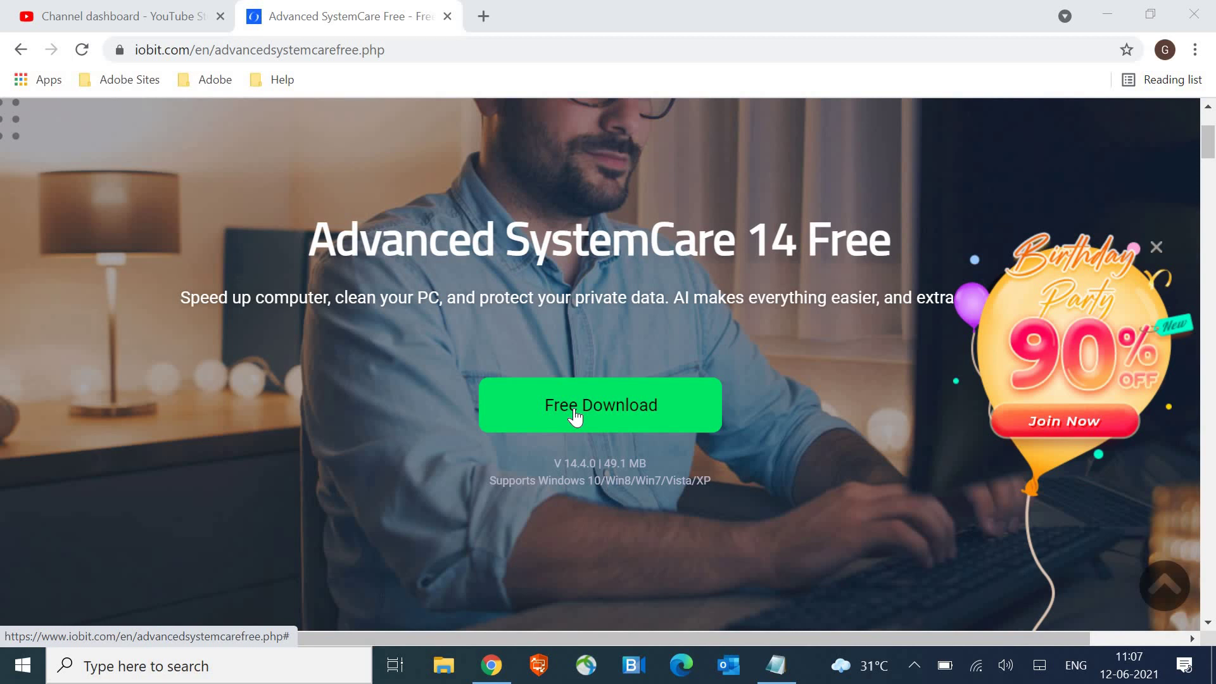
Open a new blank Chrome tab beside the Advanced SystemCare 14 Free page
key(ctrl+t)
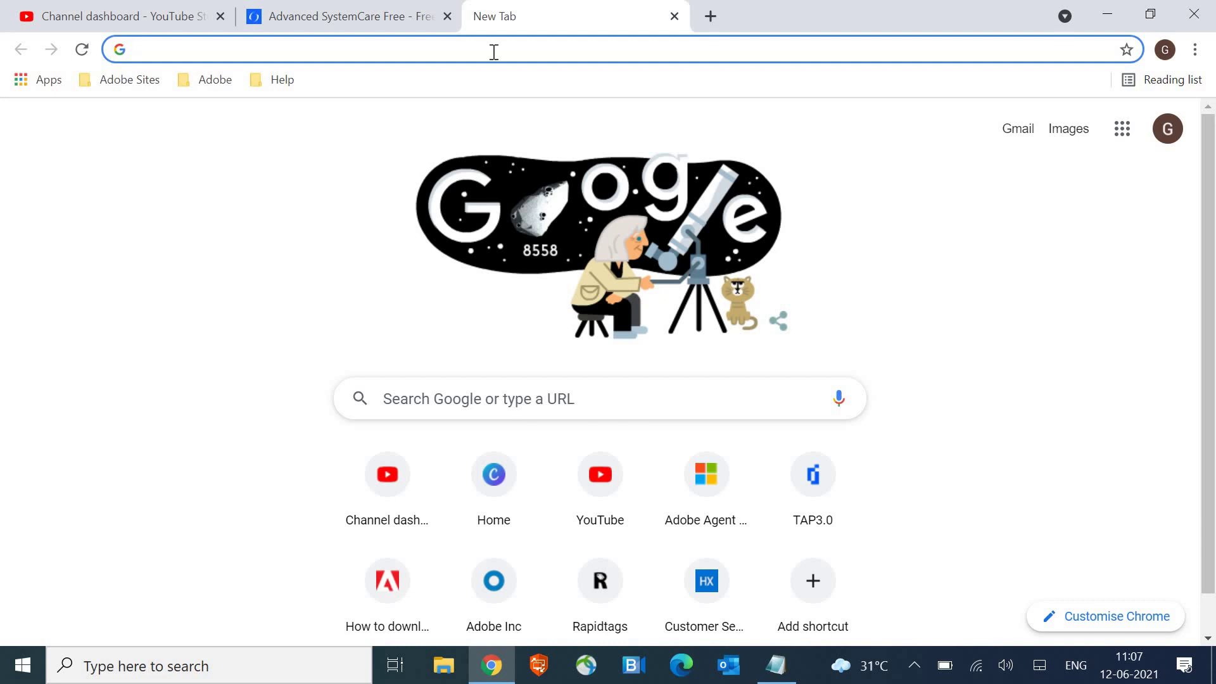
Search Google for 'iobit advanced systemcare free' and open the official iobit.com result
text(goo)
key(Return)
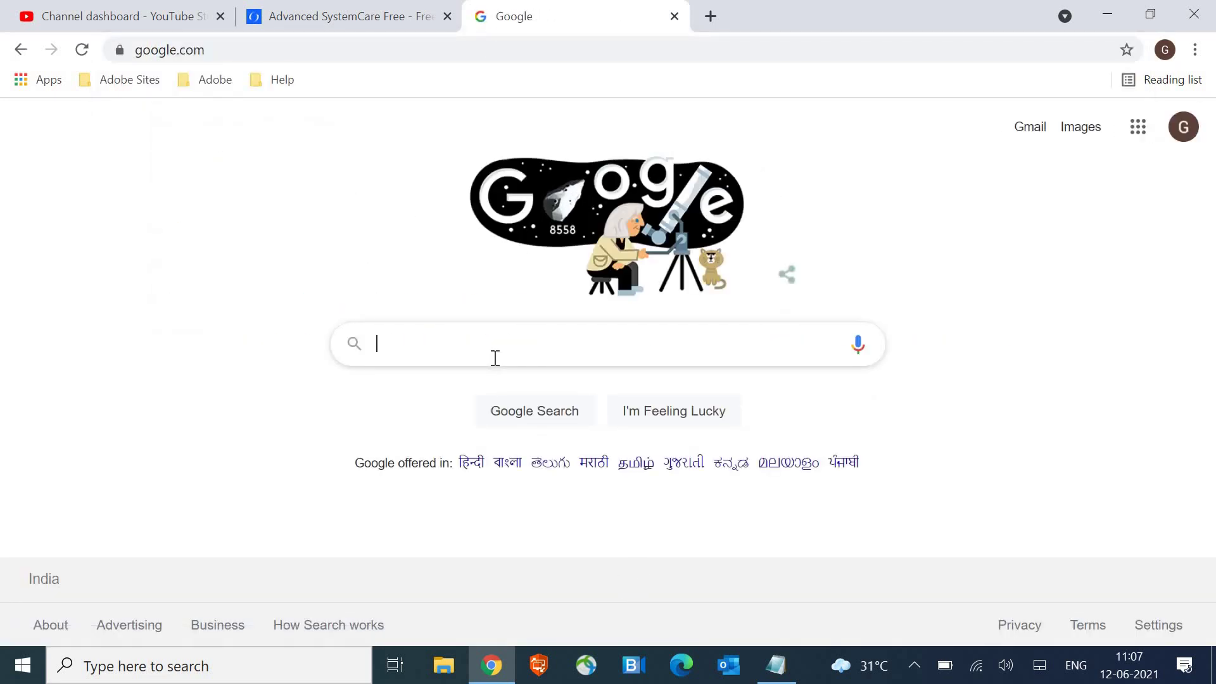
click(495, 357)
text(iob)
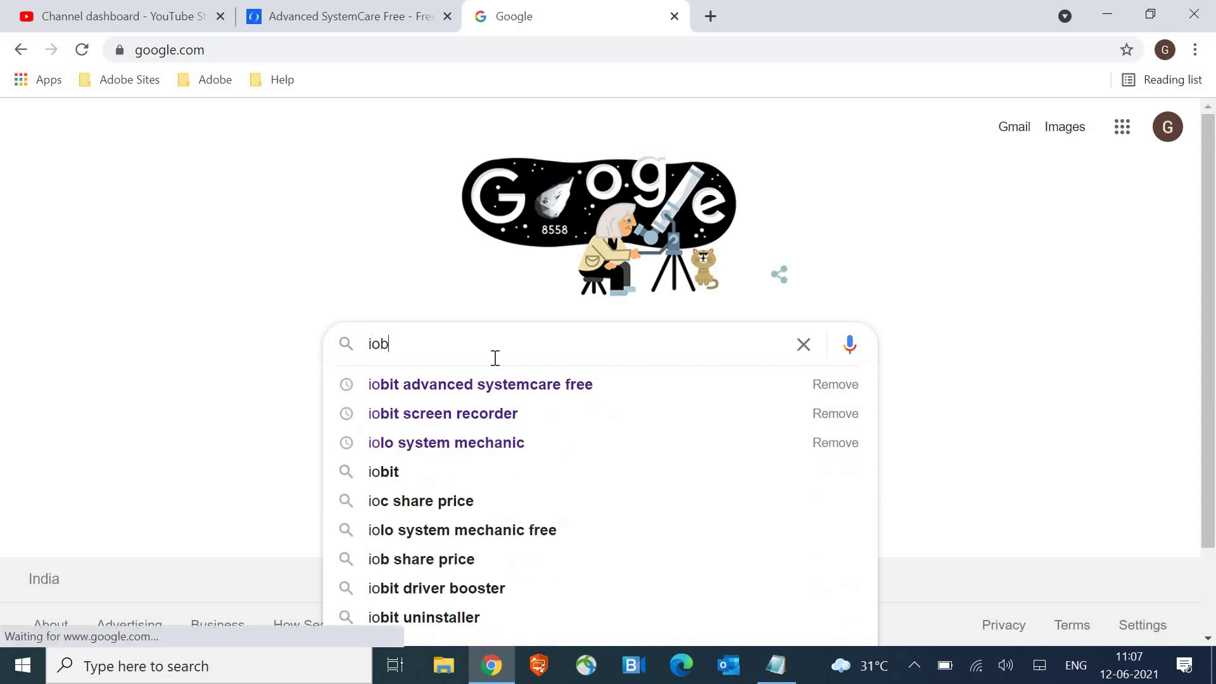
text(it)
key(Down)
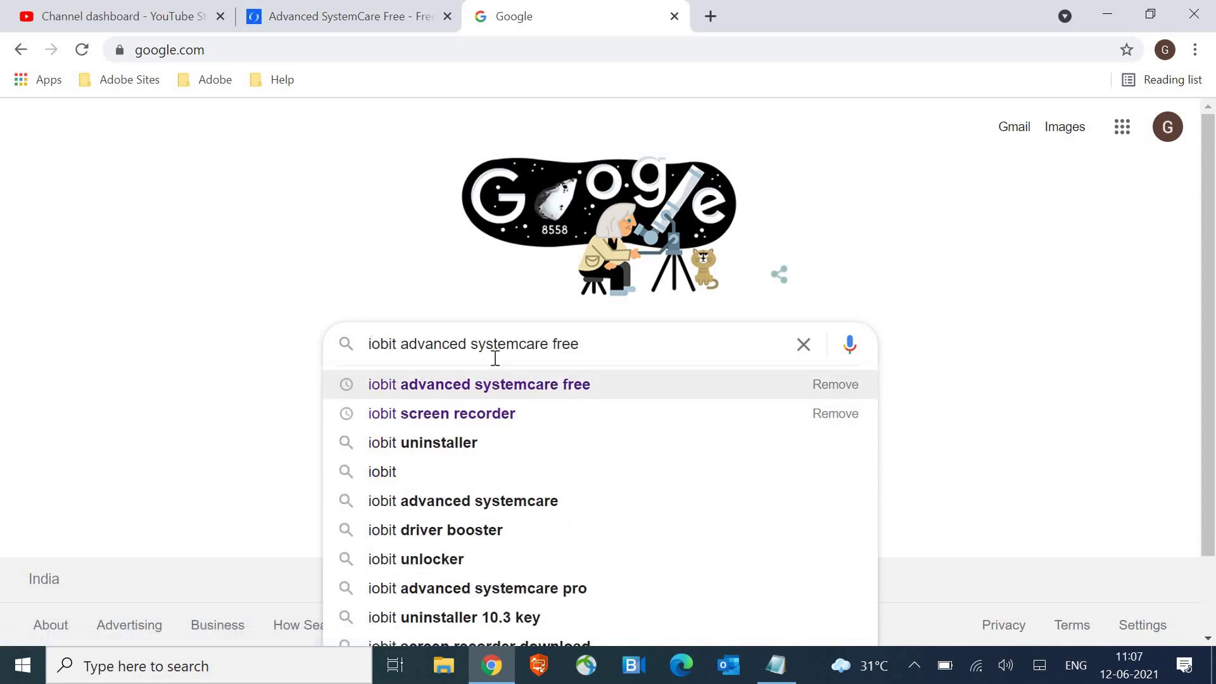
key(Return)
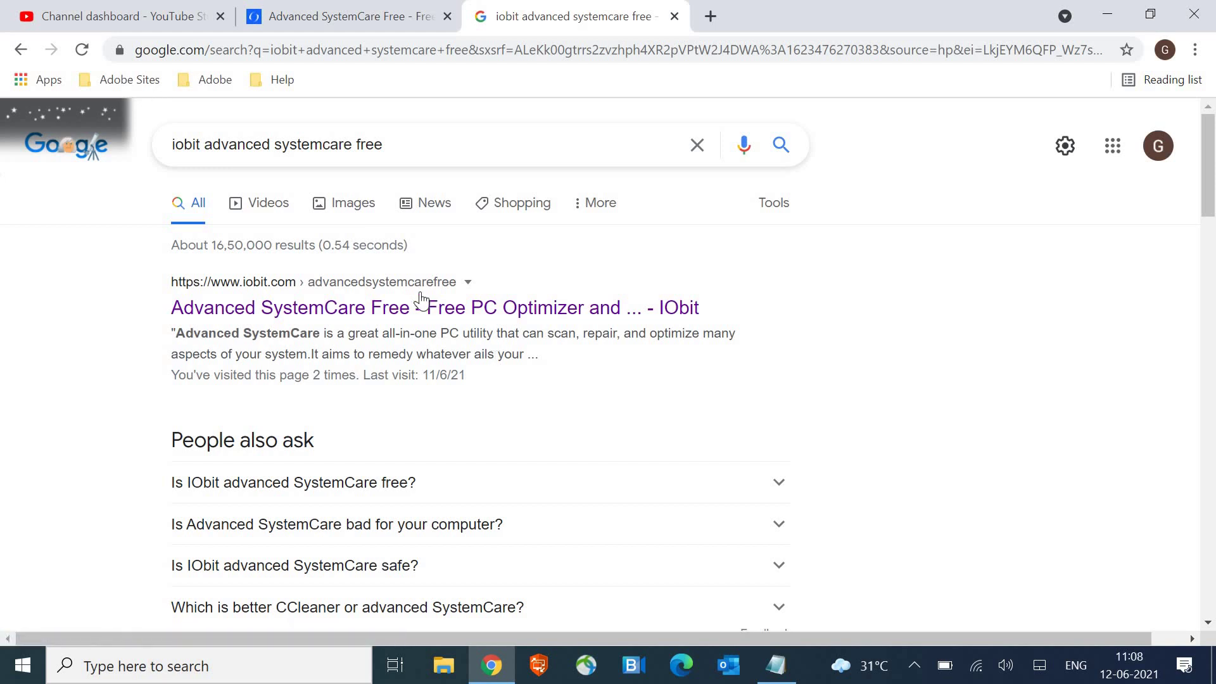
click(359, 312)
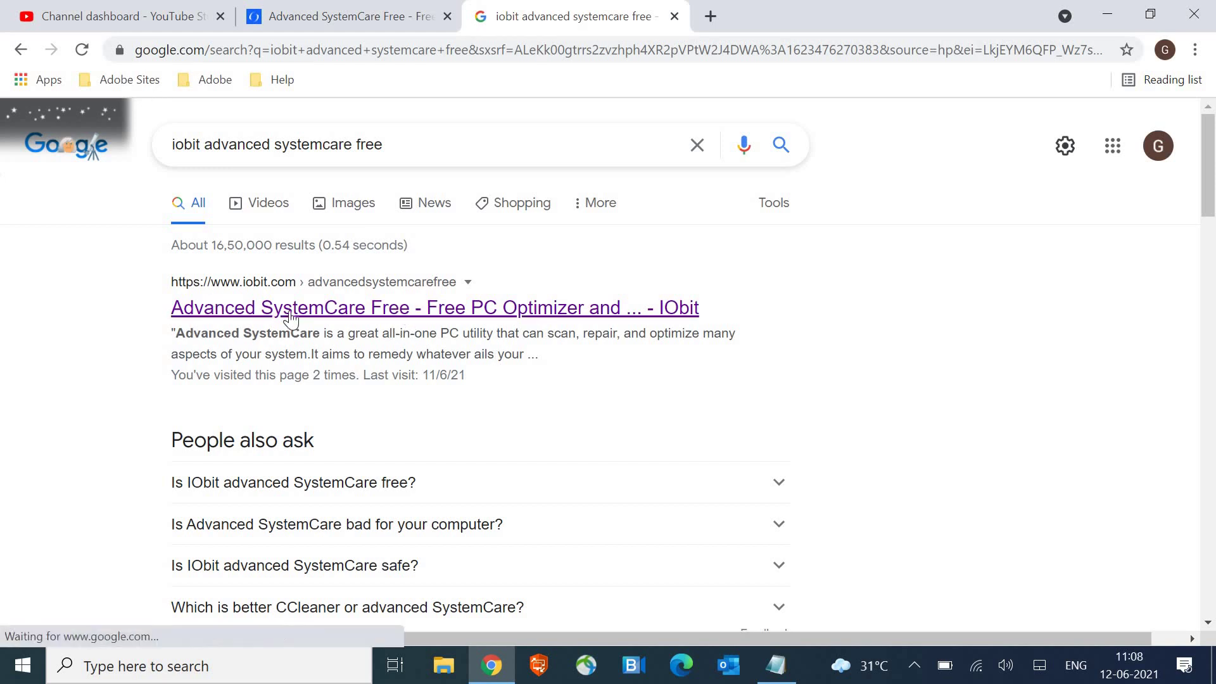
click(397, 313)
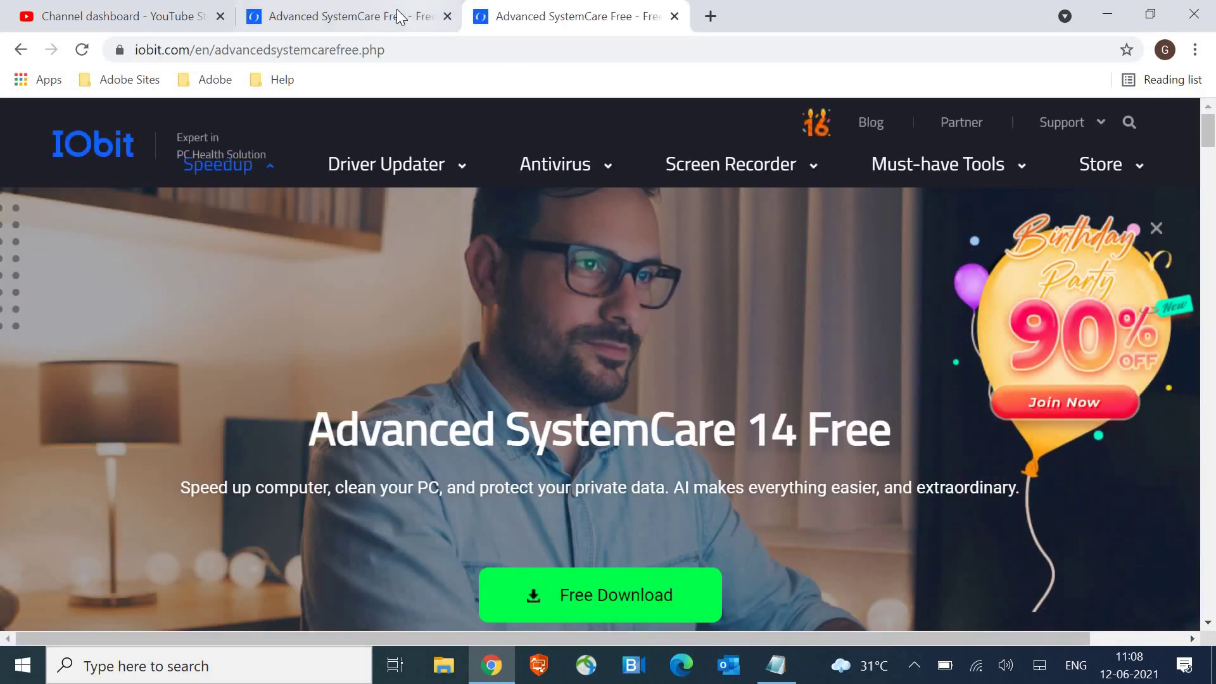
Download the Advanced SystemCare Free installer from CNET and run the downloaded .exe
click(633, 595)
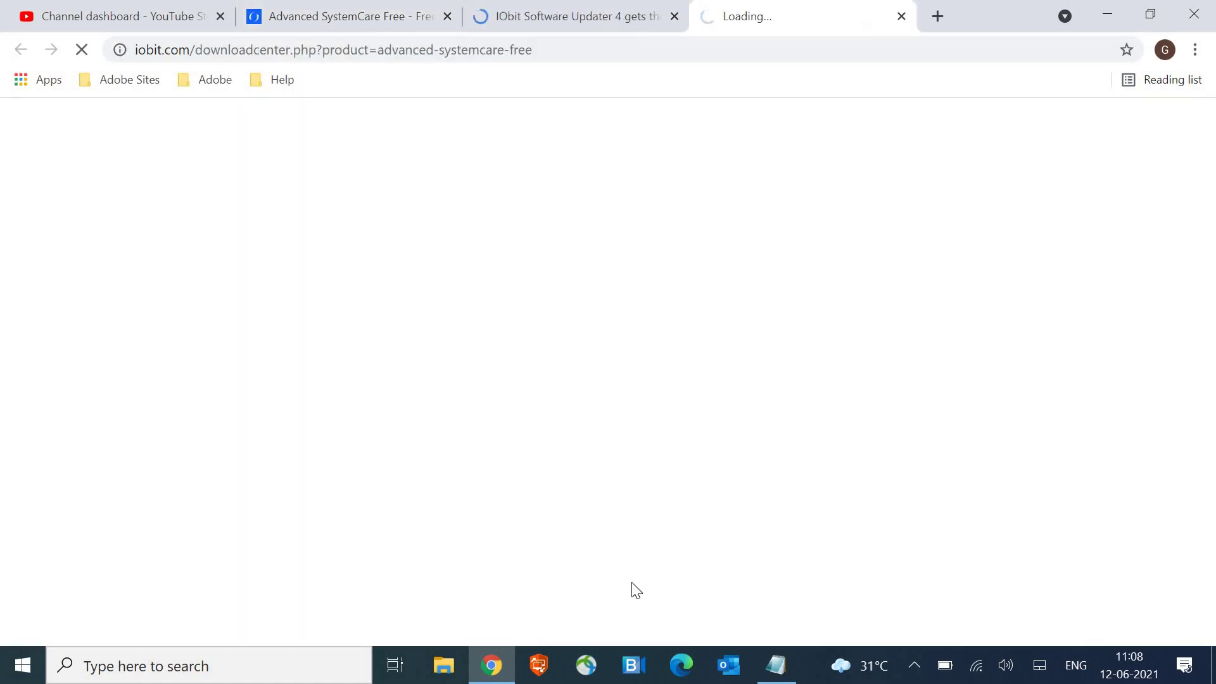
click(202, 54)
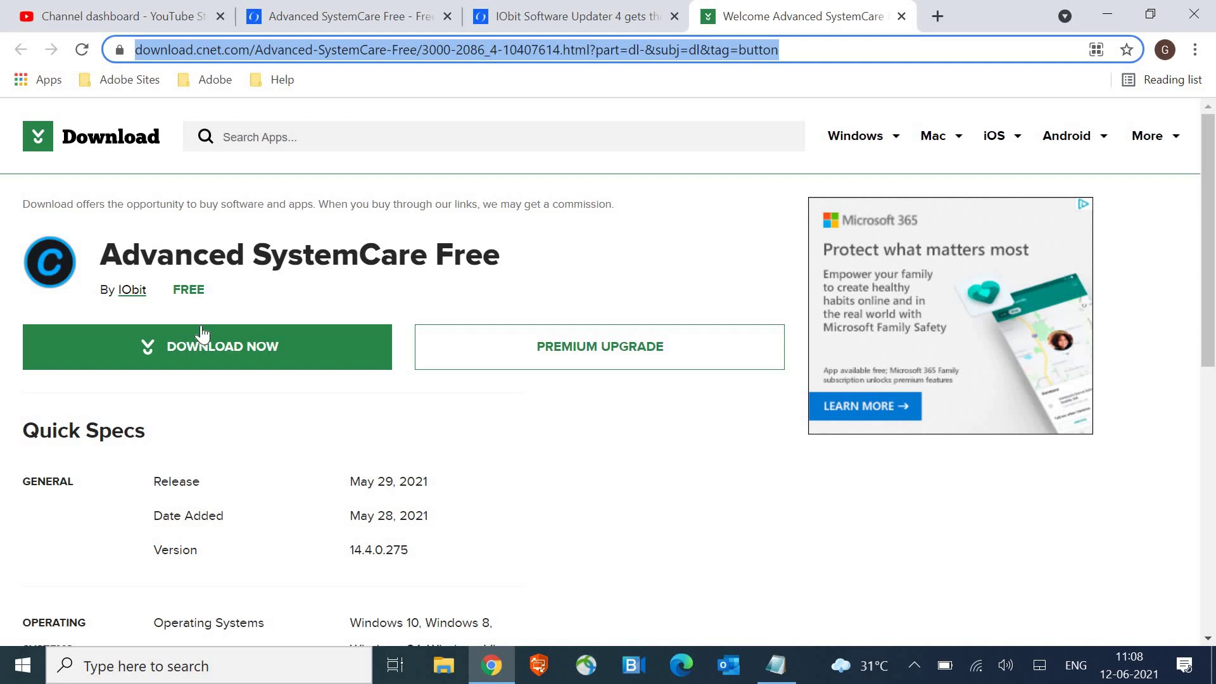
click(220, 352)
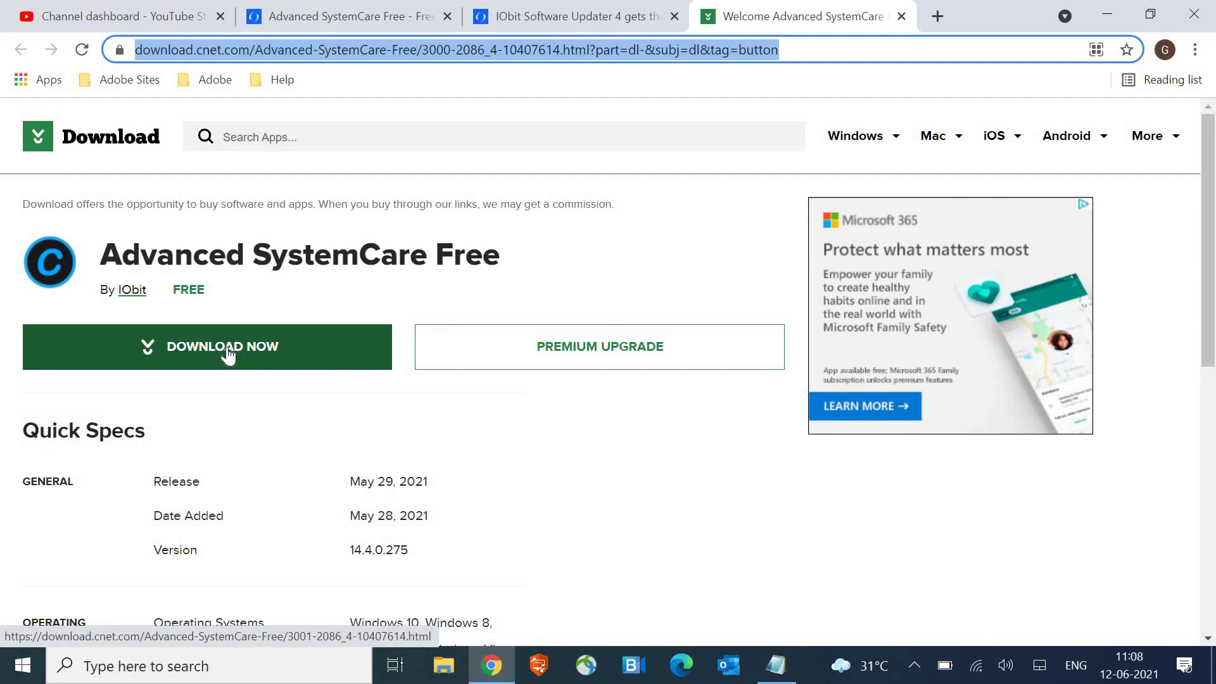
click(270, 357)
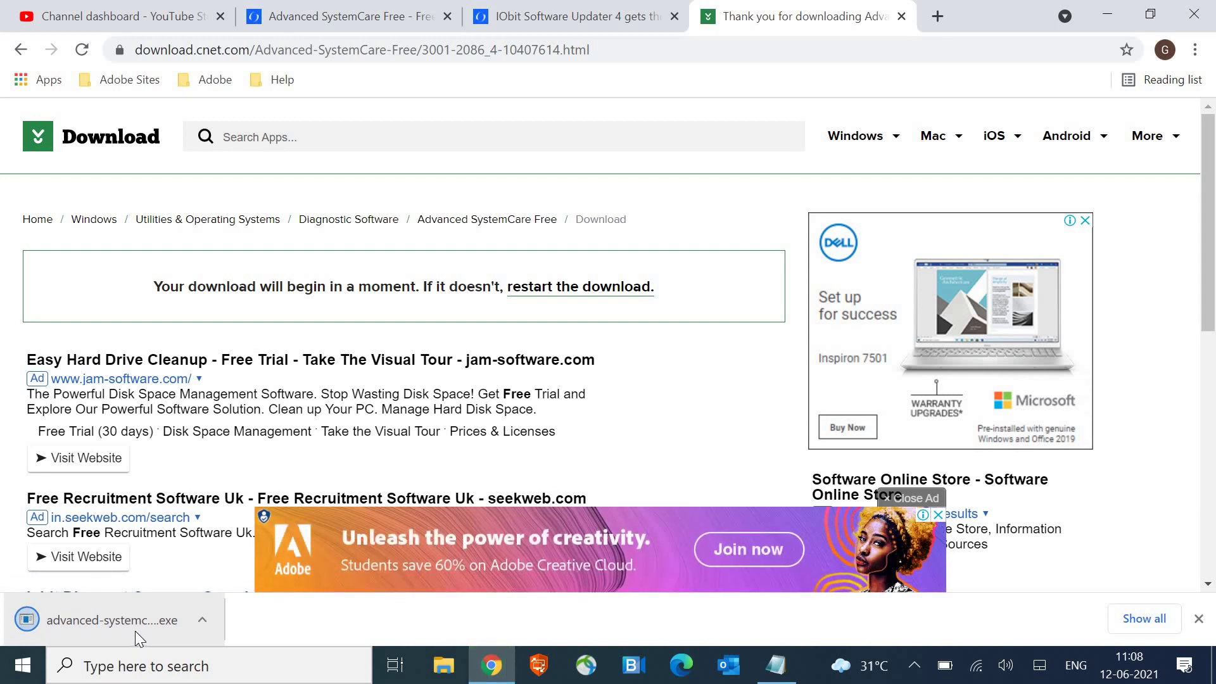
click(135, 629)
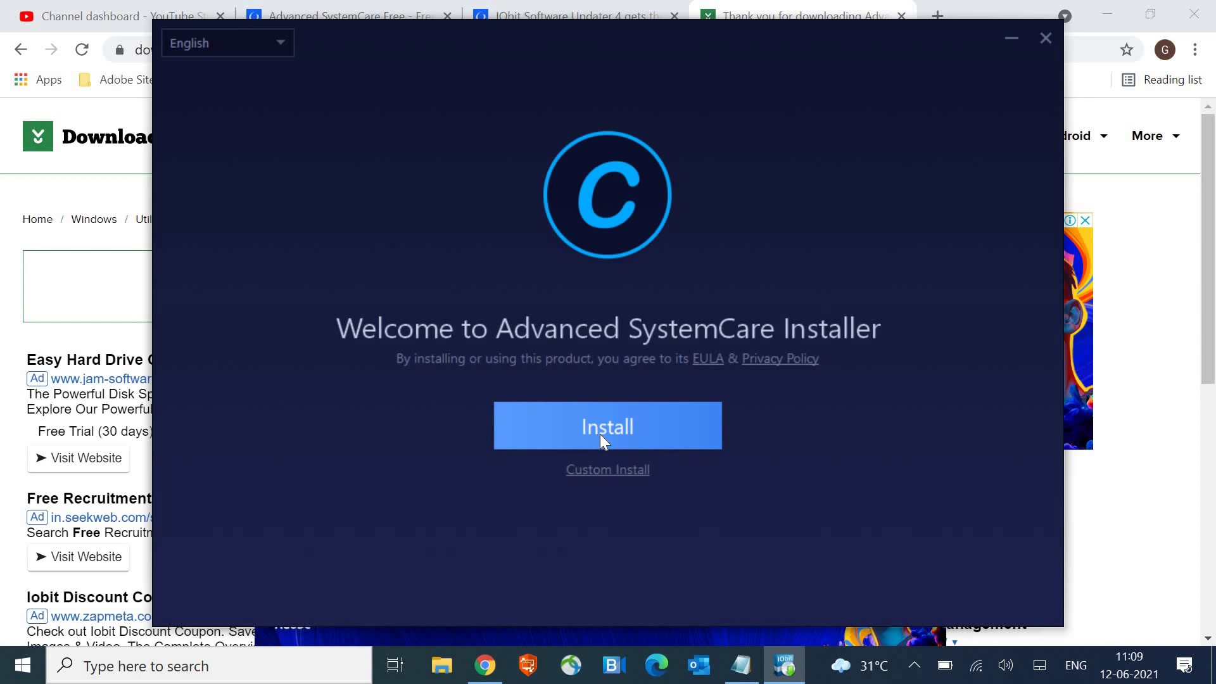
Run the standard Advanced SystemCare install, declining the bundled iTop VPN
click(632, 429)
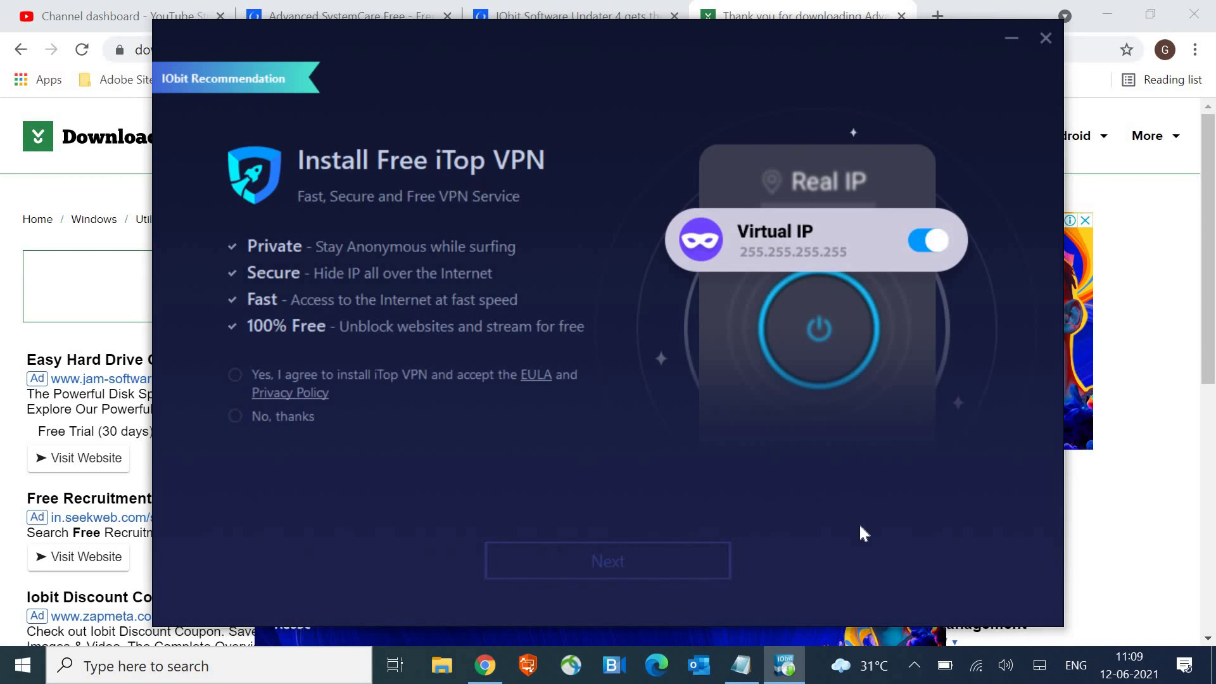
click(235, 416)
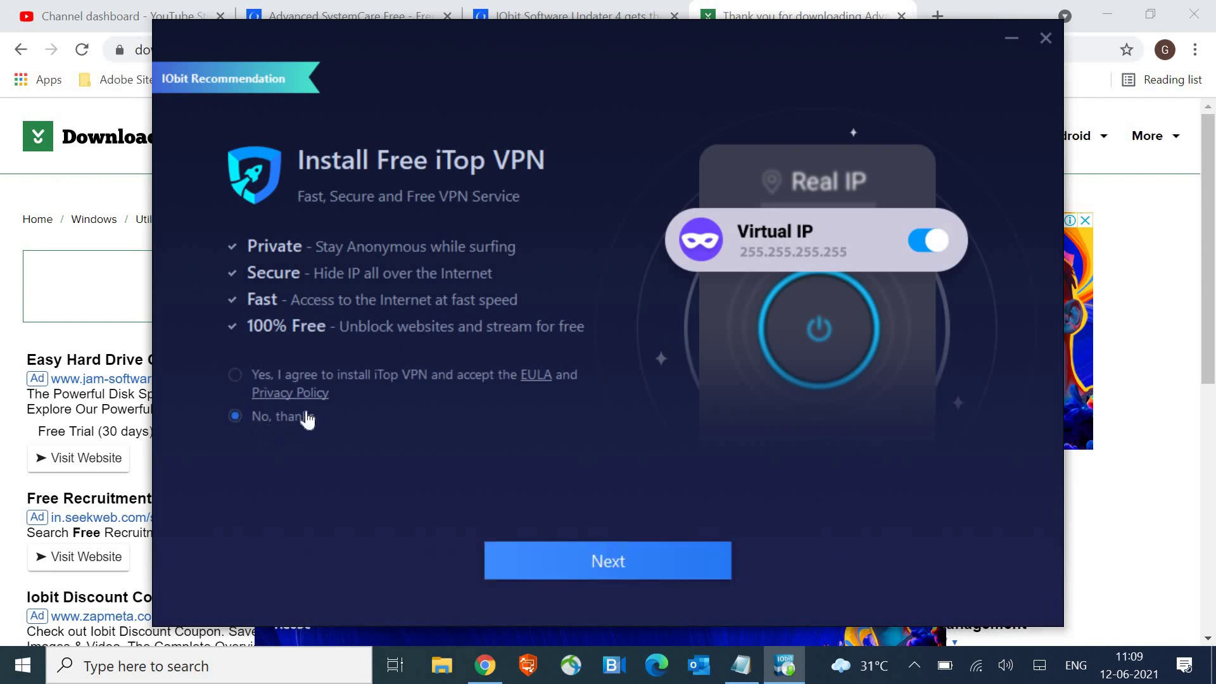
click(651, 561)
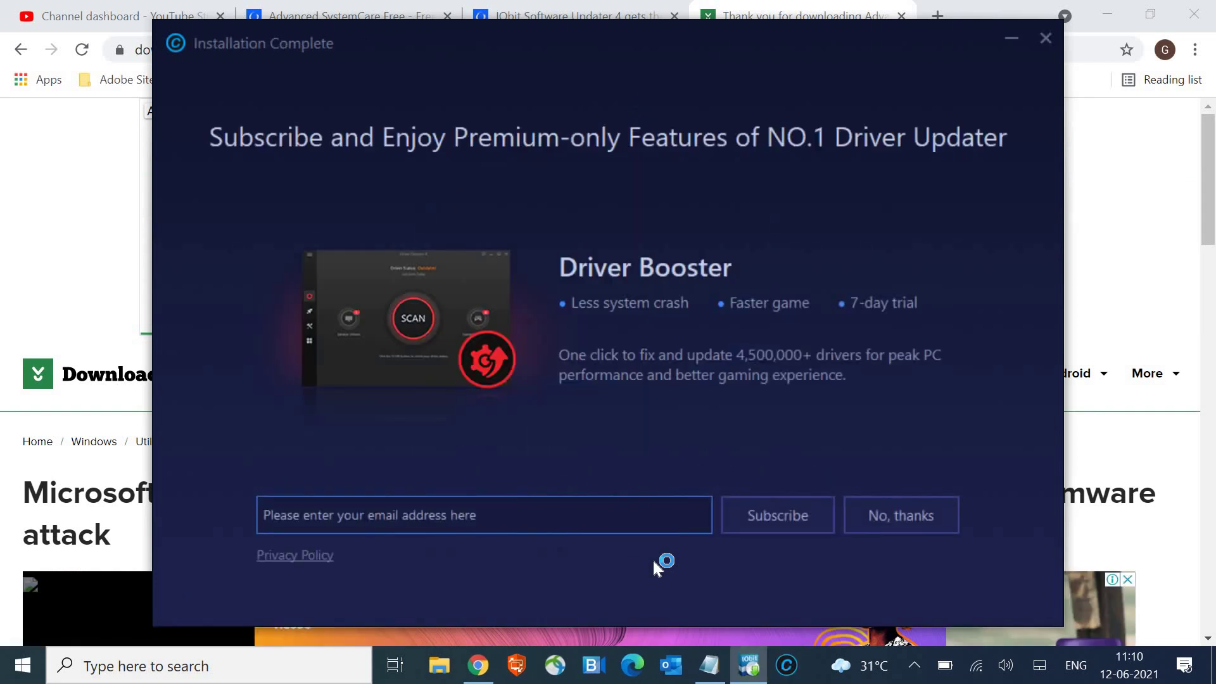
Skip the Driver Booster offer, choose Manual Mode with Disk Optimization and Registry Defrag, then open Speed Up
click(904, 521)
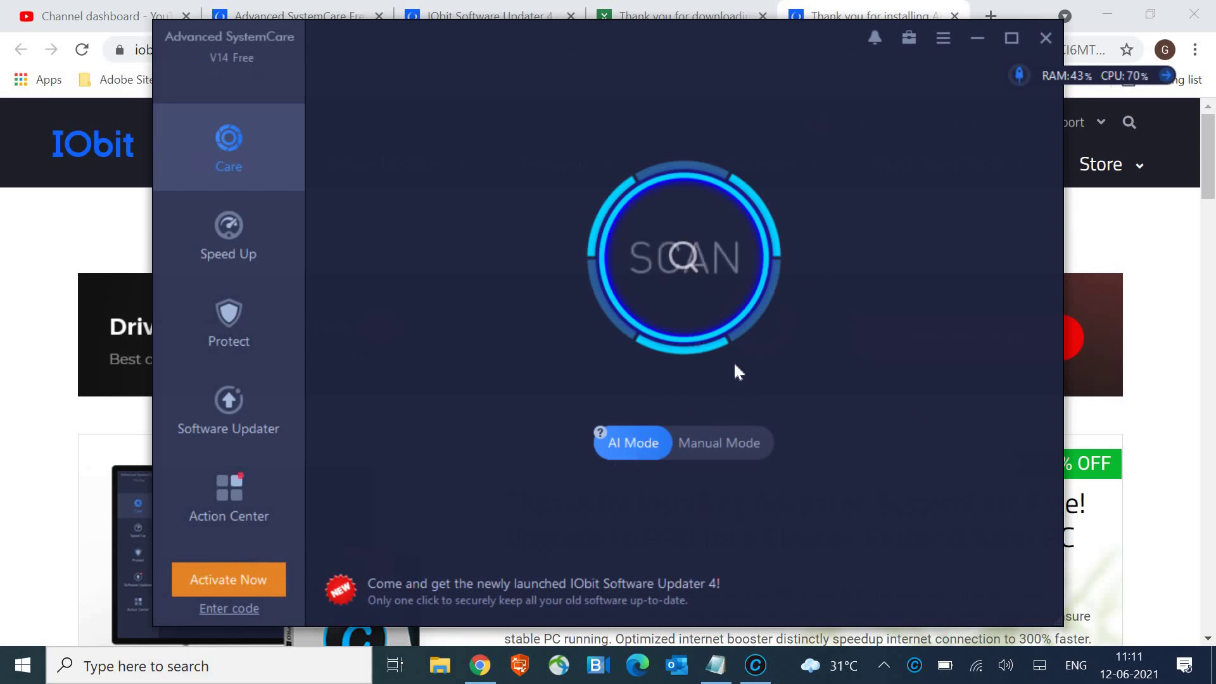
click(735, 444)
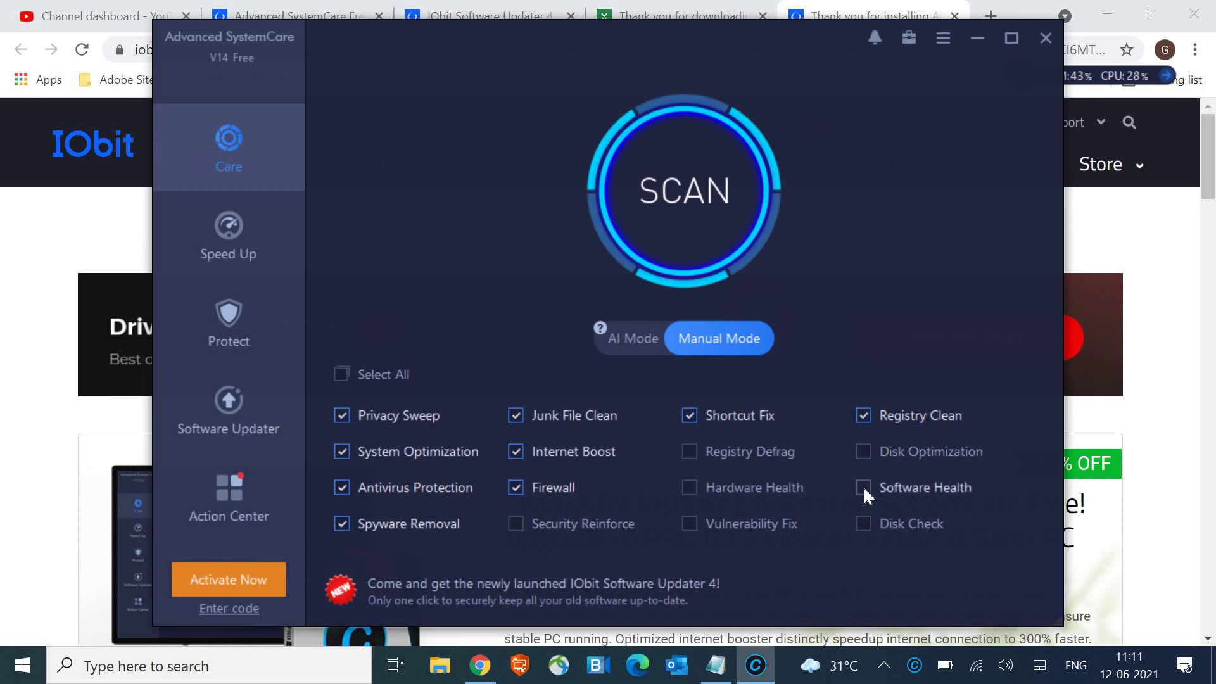
click(860, 453)
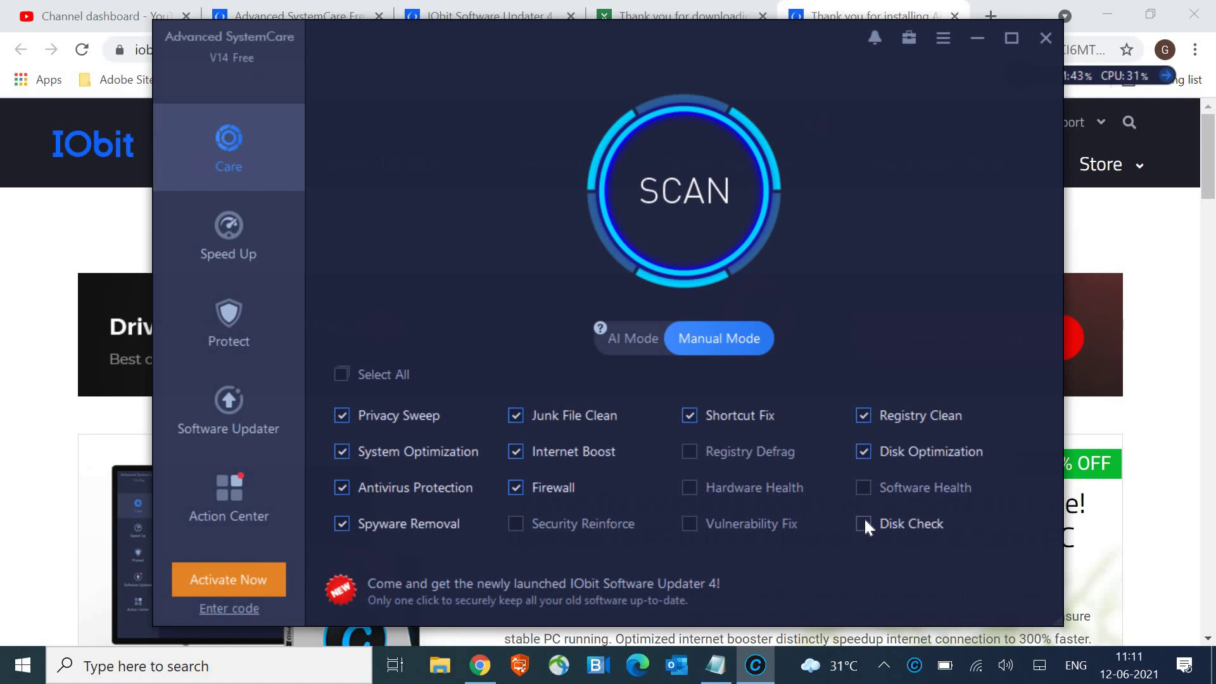
click(690, 453)
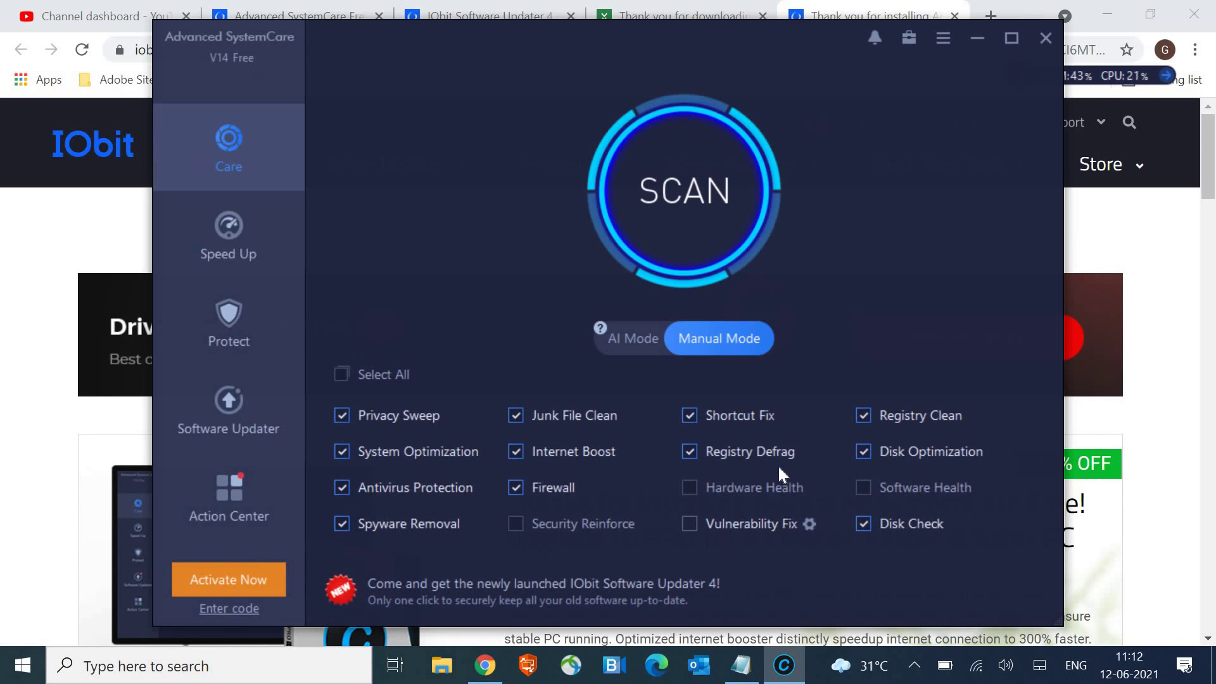
click(245, 260)
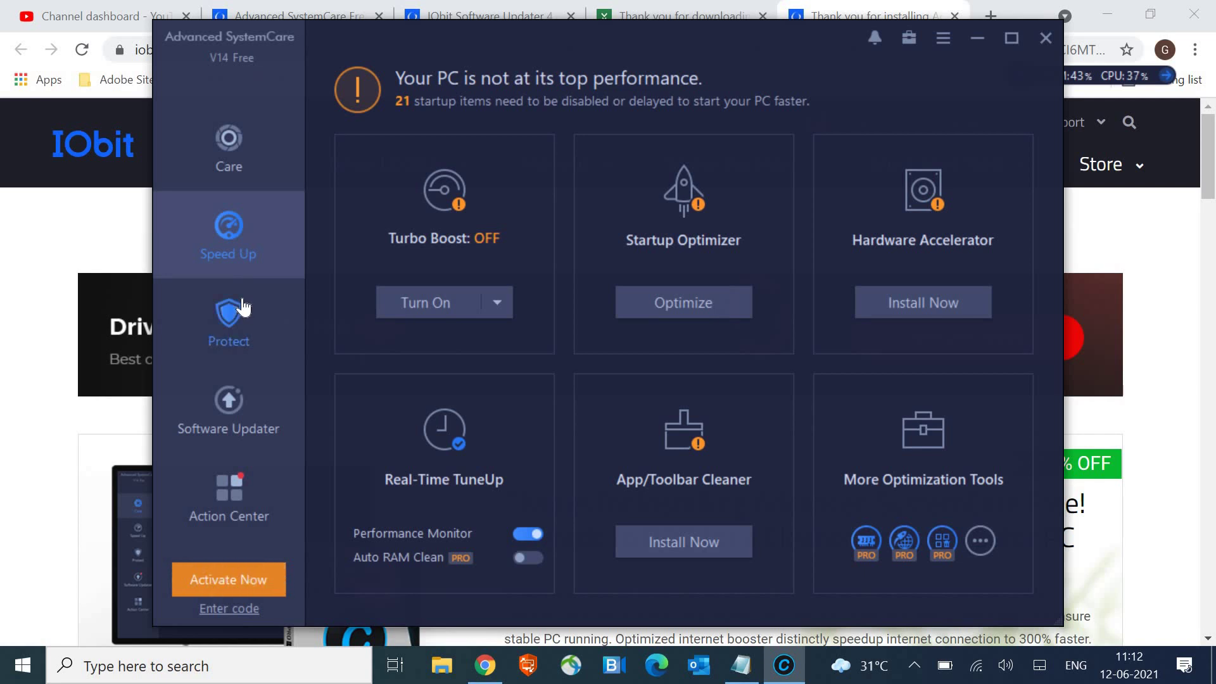
Switch on the Antivirus Protection toggle in the Protect section
click(250, 346)
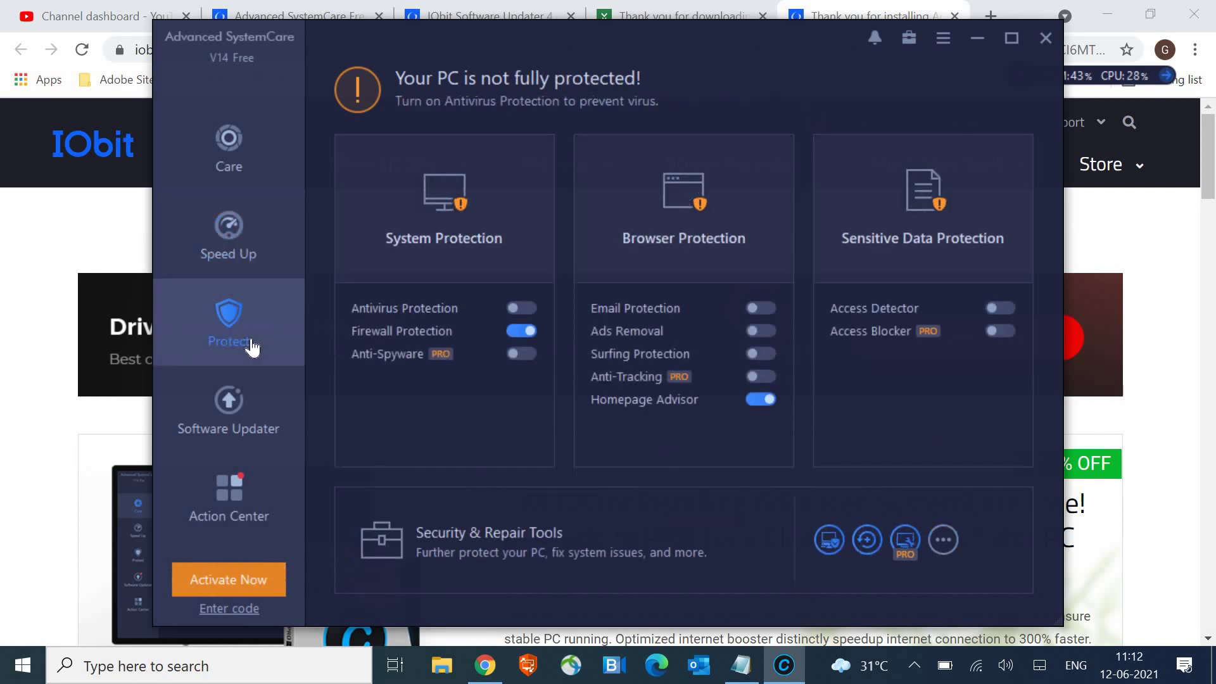
click(520, 309)
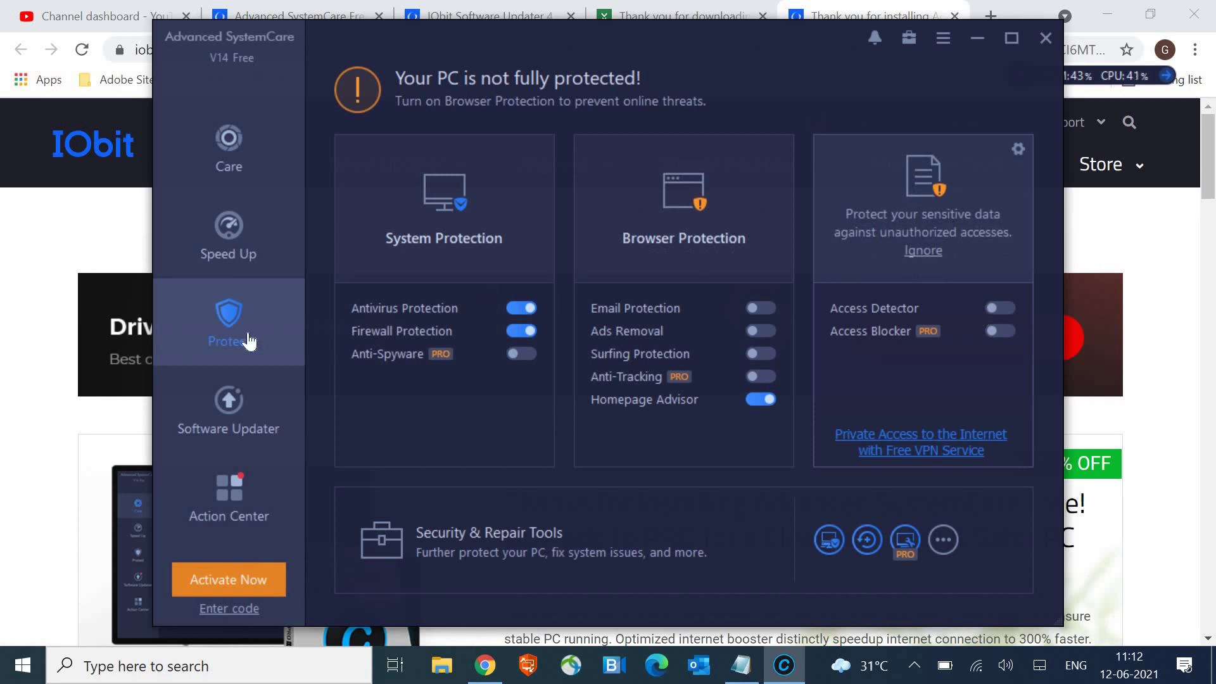
View the Startup Optimizer's list of 21 startup items, then go back to Speed Up
click(235, 253)
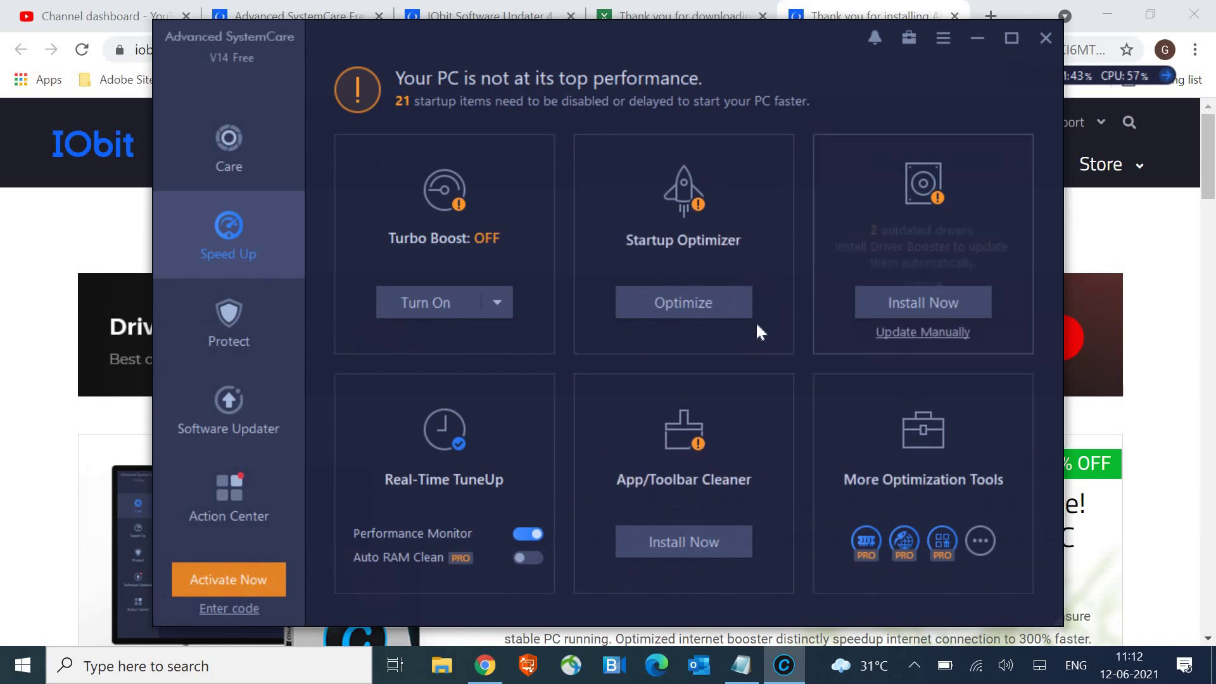
mouse_move(682, 243)
click(677, 309)
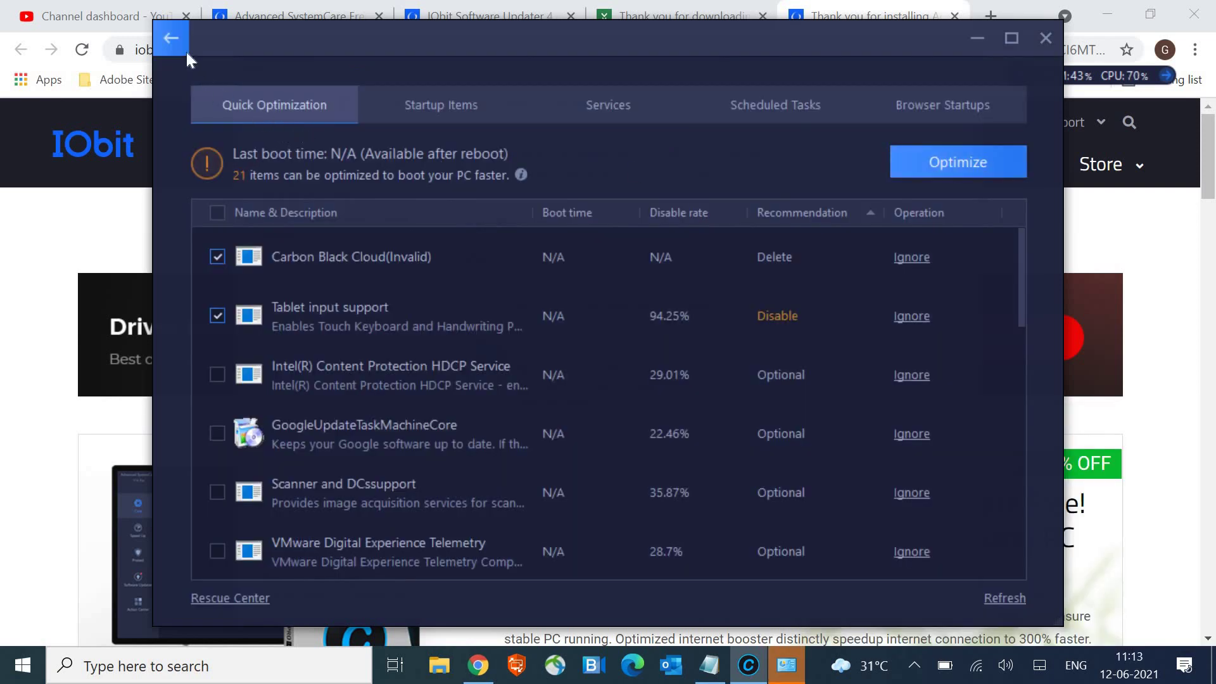
click(173, 38)
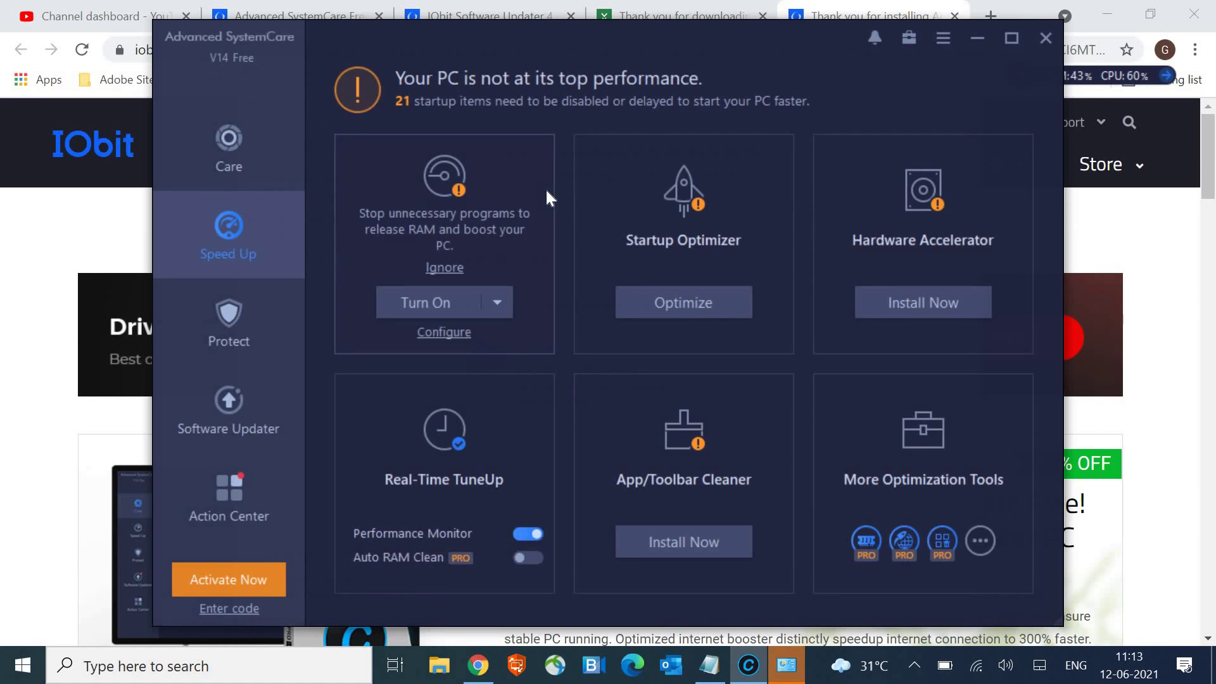